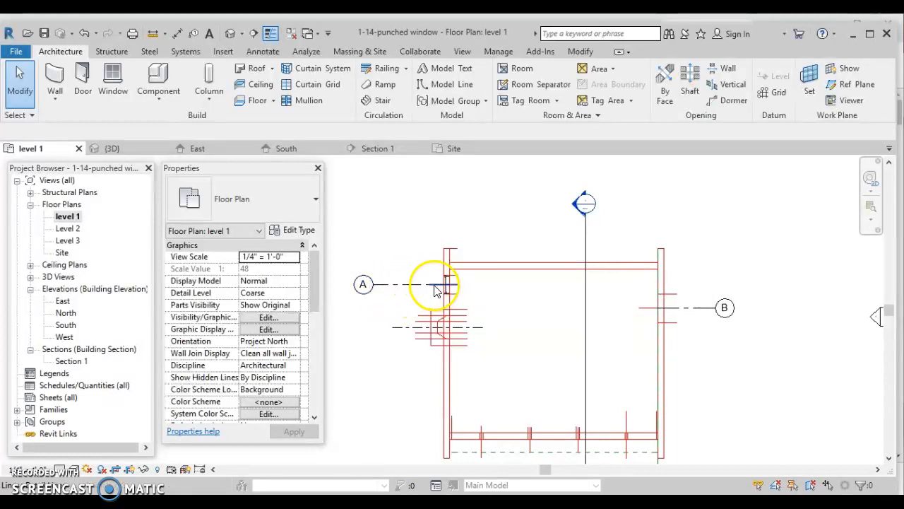
Step: Open the Section 1 view and examine the fixed window on grid A, including its alignment with the horizontal red lines
{"action": "double_click", "coordinate": [70, 362]}
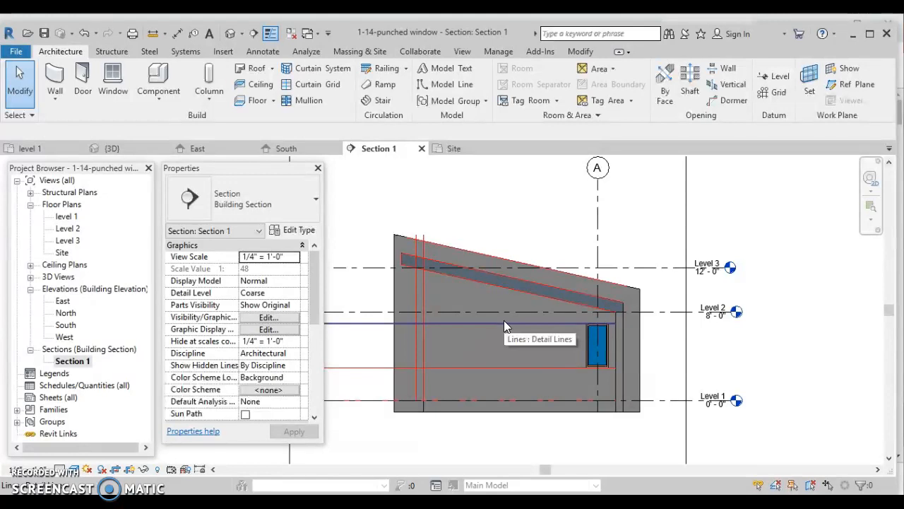
{"action": "left_click", "coordinate": [594, 351]}
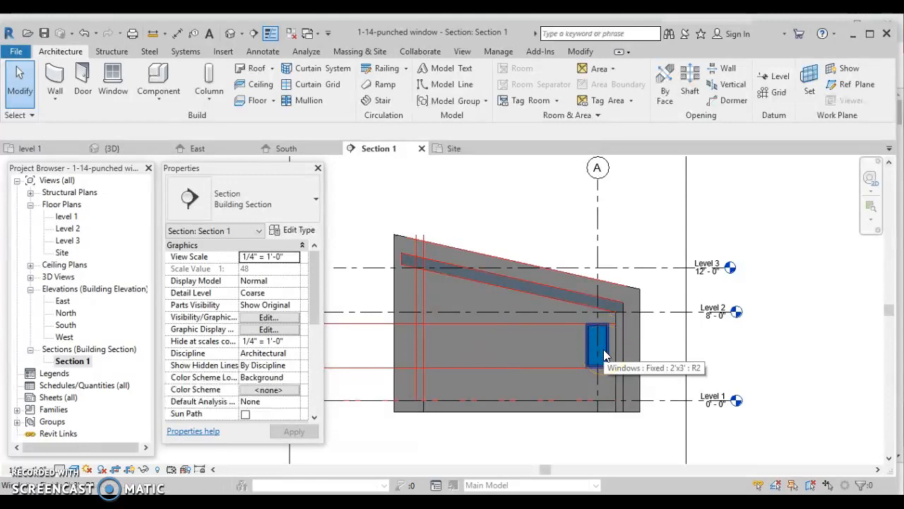
{"action": "left_click", "coordinate": [605, 347]}
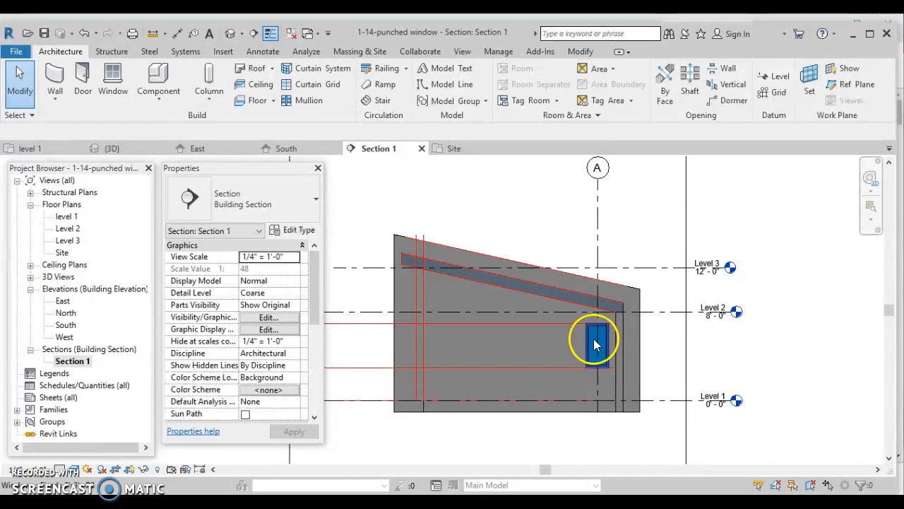
Step: Return to the level 1 floor plan and delete grid B at the east wall's window marks
{"action": "double_click", "coordinate": [63, 217]}
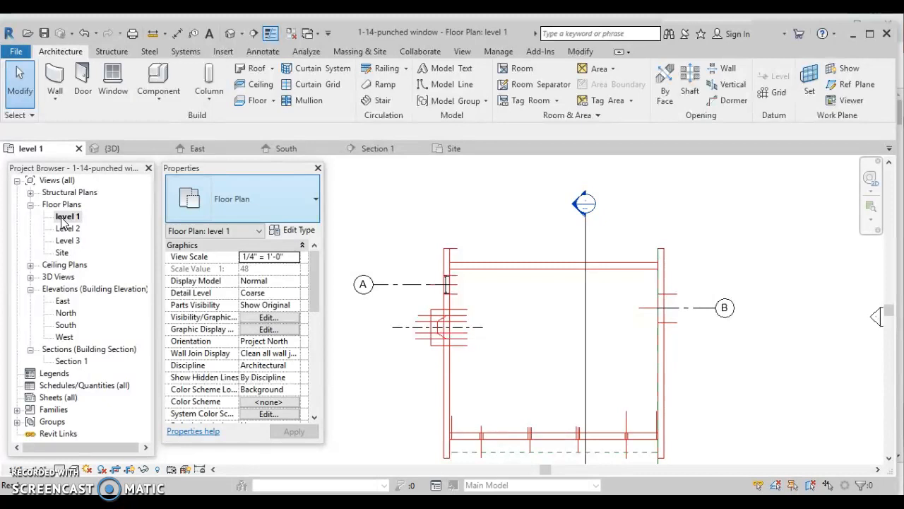
{"action": "left_click", "coordinate": [678, 314]}
{"action": "left_click", "coordinate": [696, 313]}
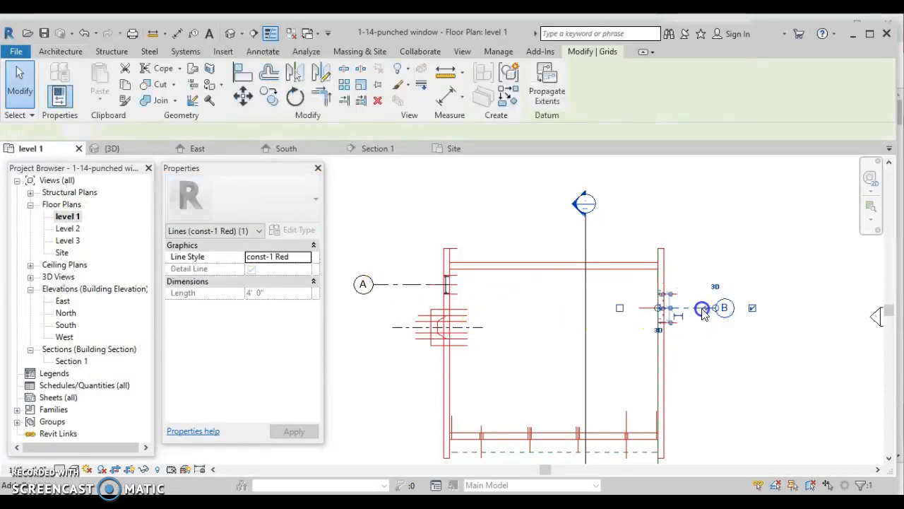
{"action": "key", "text": "Delete"}
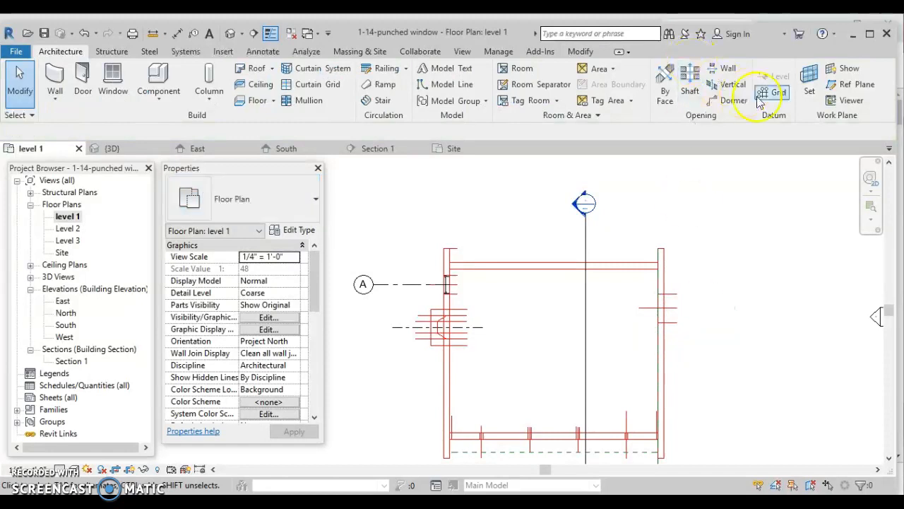
Step: Draw a horizontal grid line from the east wall outward along the centerline of the red window marks
{"action": "left_click", "coordinate": [773, 93]}
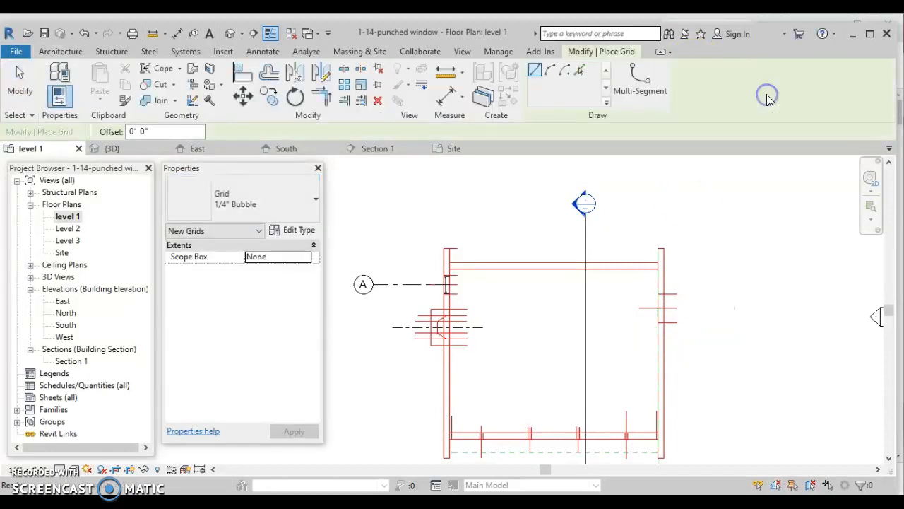
{"action": "left_click", "coordinate": [656, 307]}
{"action": "left_click", "coordinate": [707, 307]}
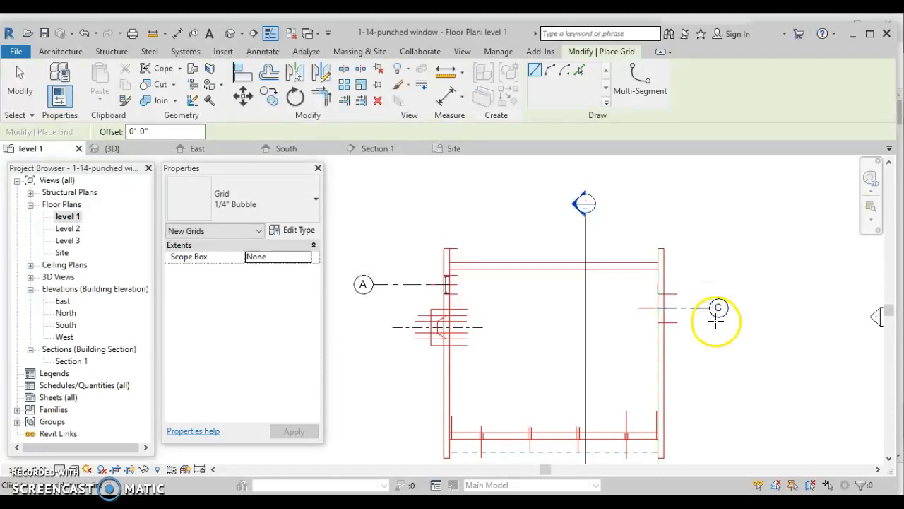
{"action": "key", "text": "Escape"}
{"action": "key", "text": "Escape"}
Step: Rename the new grid at the east wall as B
{"action": "scroll", "coordinate": [717, 311], "scroll_direction": "up", "scroll_amount": 4}
{"action": "left_click", "coordinate": [724, 309]}
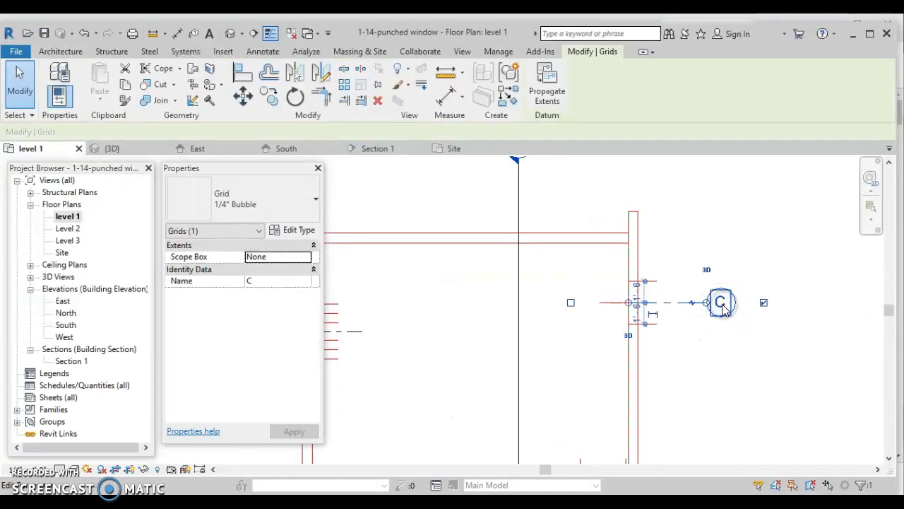
{"action": "left_click", "coordinate": [723, 304]}
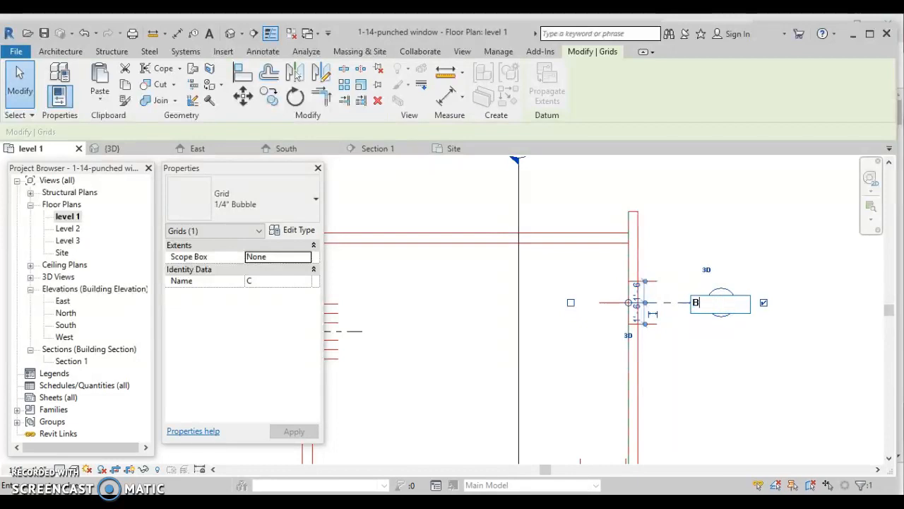
{"action": "type", "text": "B"}
{"action": "left_click", "coordinate": [658, 200]}
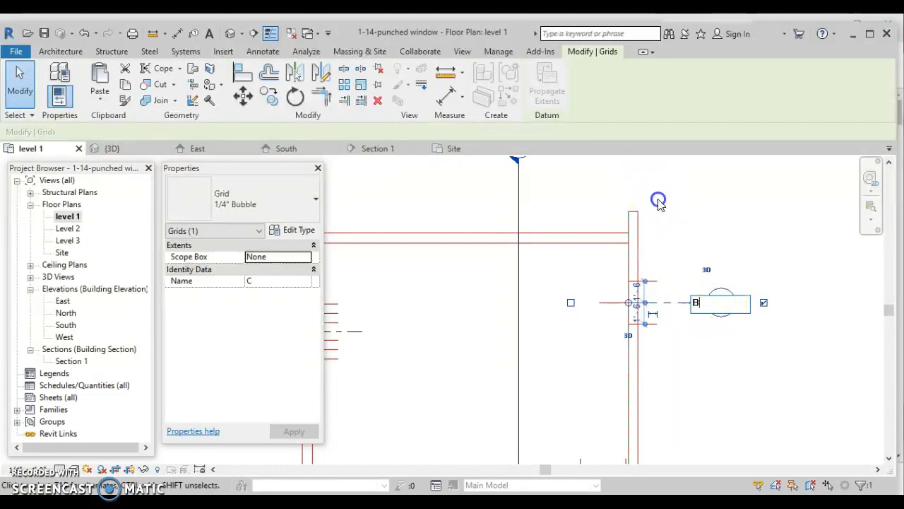
{"action": "left_click", "coordinate": [745, 227]}
{"action": "scroll", "coordinate": [725, 240], "scroll_direction": "down", "scroll_amount": 3}
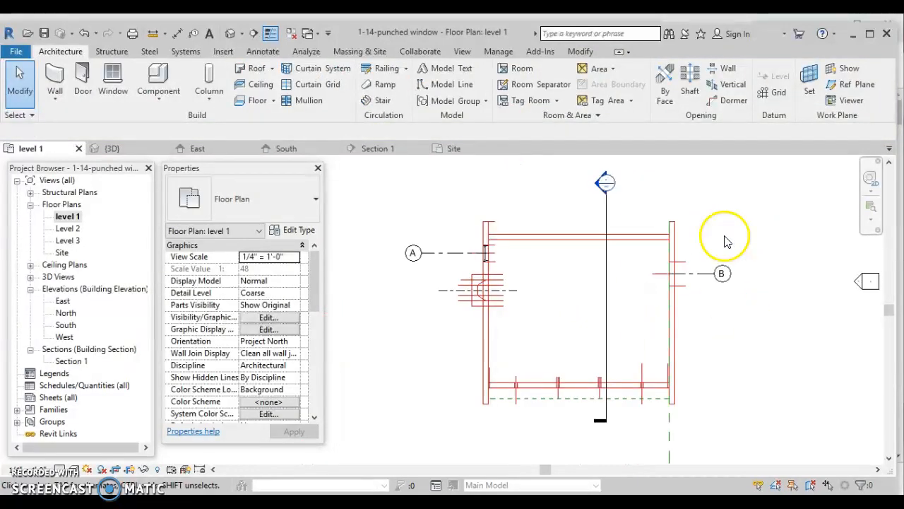
{"action": "middle_click_drag", "start_coordinate": [716, 404], "coordinate": [648, 415]}
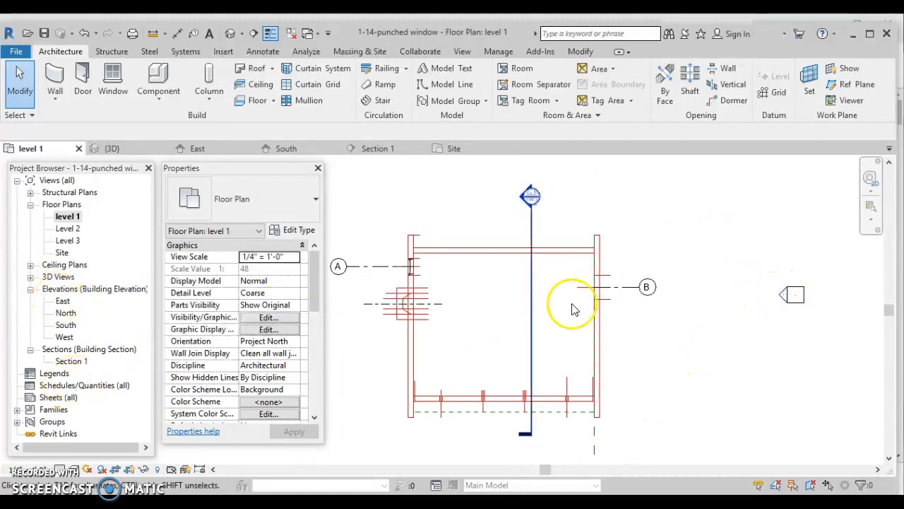
Step: Open the East elevation from its marker in the plan and set its visual style to Wireframe
{"action": "double_click", "coordinate": [786, 295]}
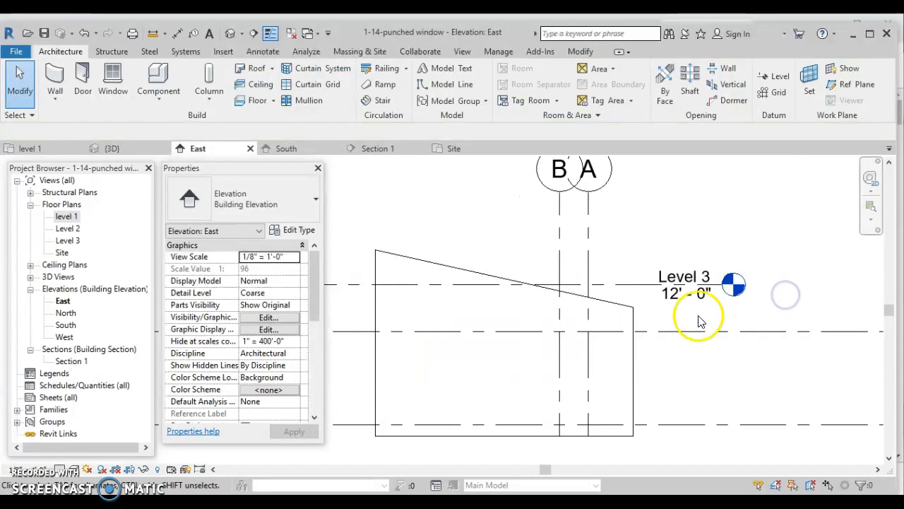
{"action": "left_click", "coordinate": [75, 469]}
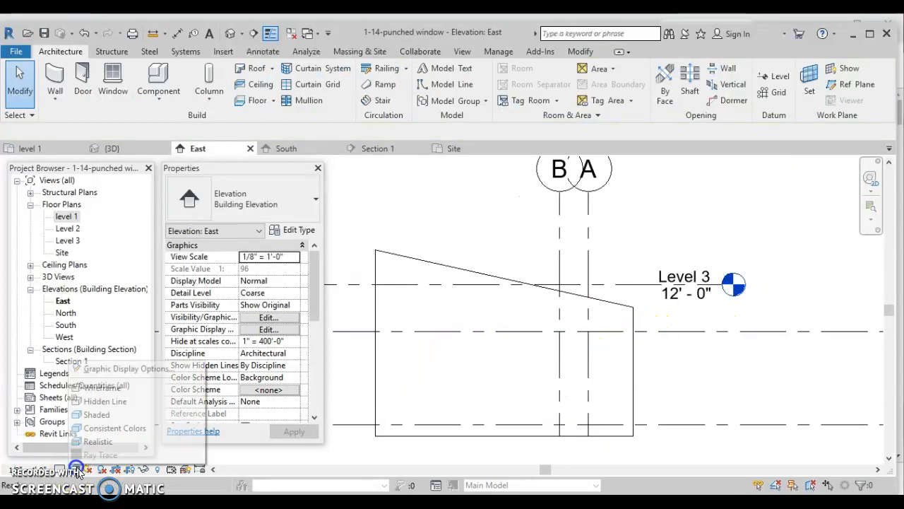
{"action": "left_click", "coordinate": [102, 401]}
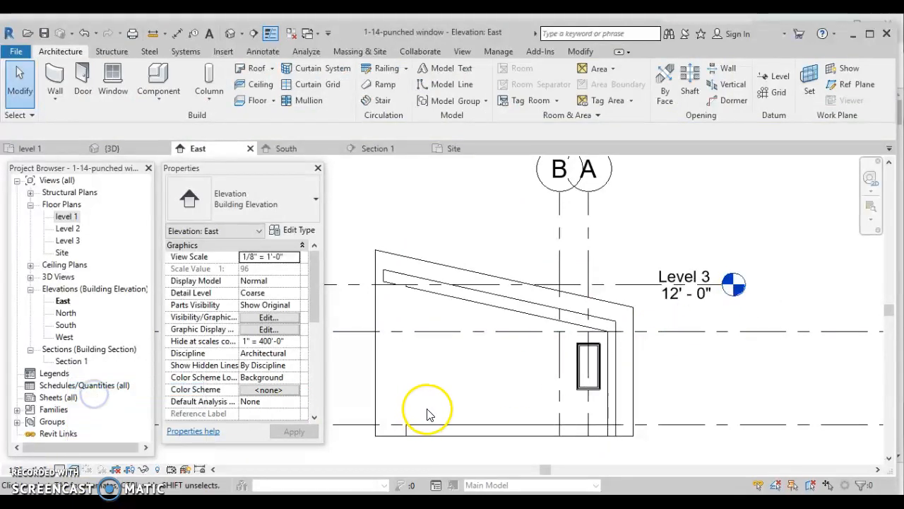
{"action": "scroll", "coordinate": [572, 372], "scroll_direction": "up", "scroll_amount": 3}
{"action": "middle_click_drag", "start_coordinate": [569, 374], "coordinate": [627, 332]}
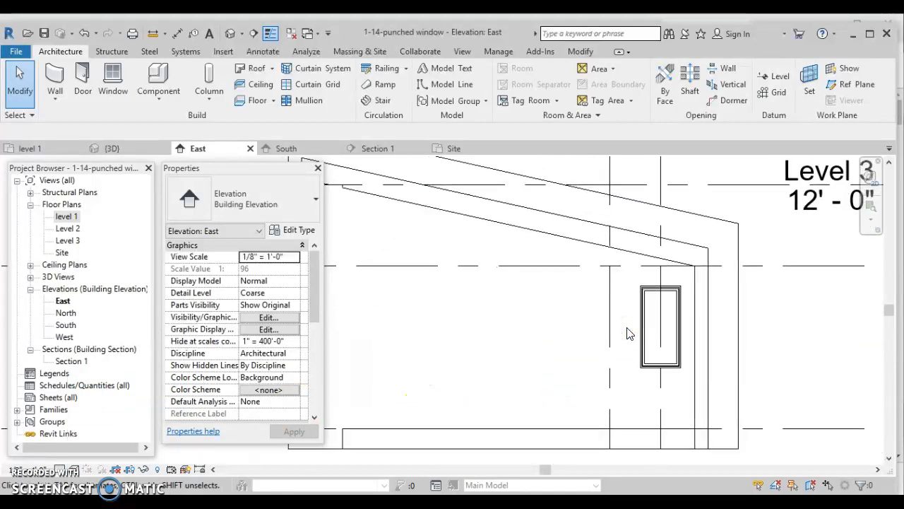
Step: Draw two horizontal const-1 Red detail lines from the far window's sill and head corners past grid B, the head line about 6'-0" long
{"action": "left_click", "coordinate": [521, 175]}
{"action": "left_click", "coordinate": [316, 85]}
{"action": "left_click", "coordinate": [267, 52]}
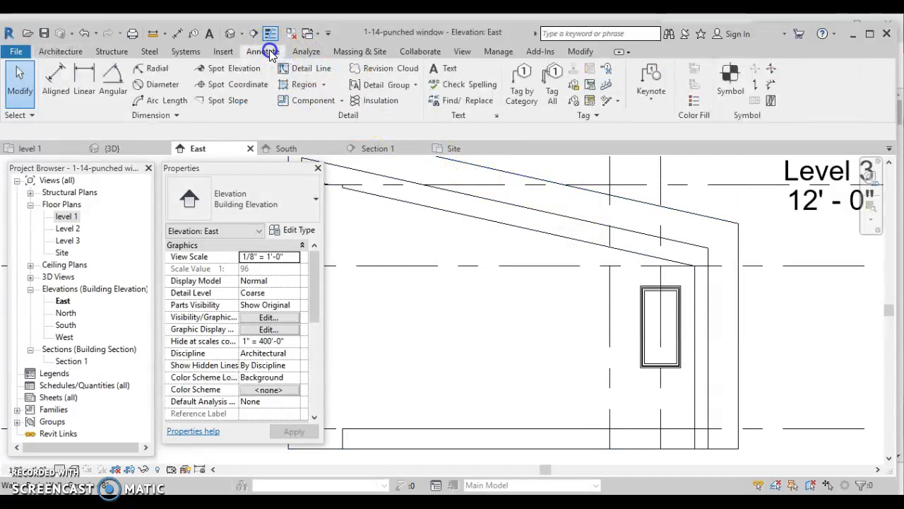
{"action": "left_click", "coordinate": [638, 372]}
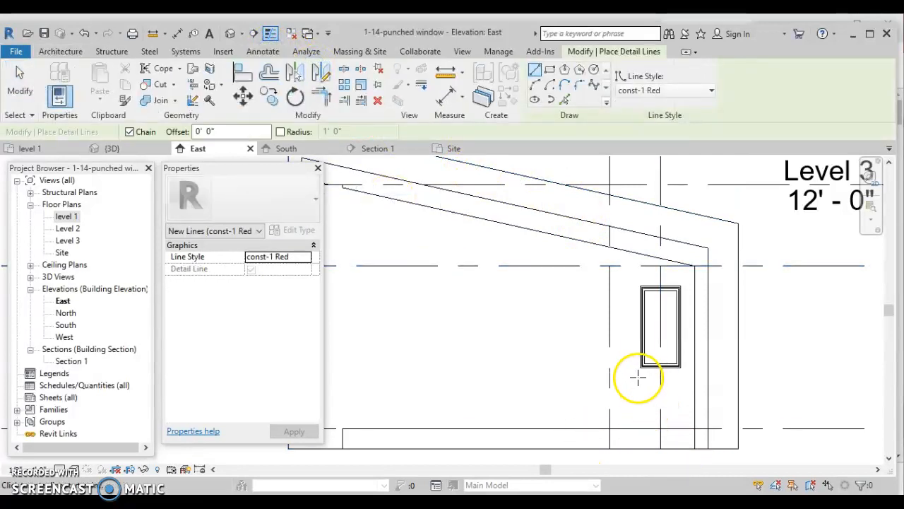
{"action": "left_click", "coordinate": [528, 367]}
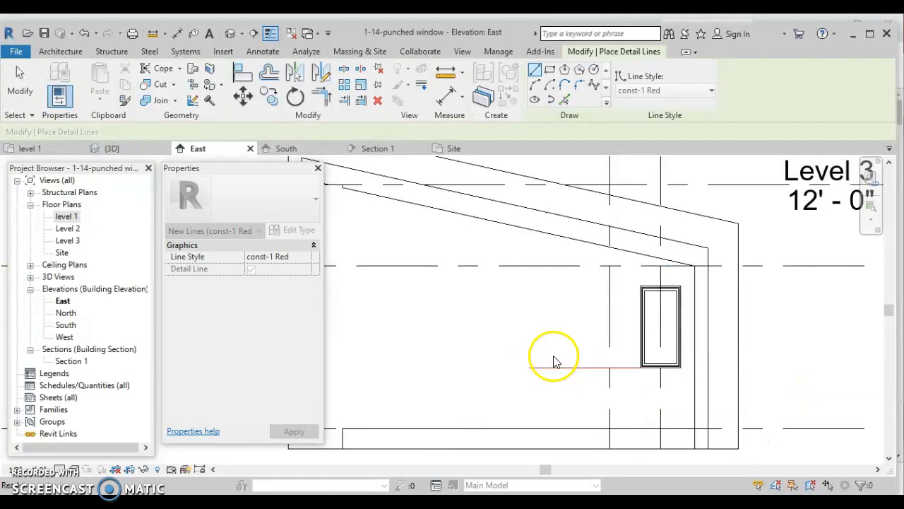
{"action": "left_click", "coordinate": [640, 284]}
{"action": "left_click", "coordinate": [521, 285]}
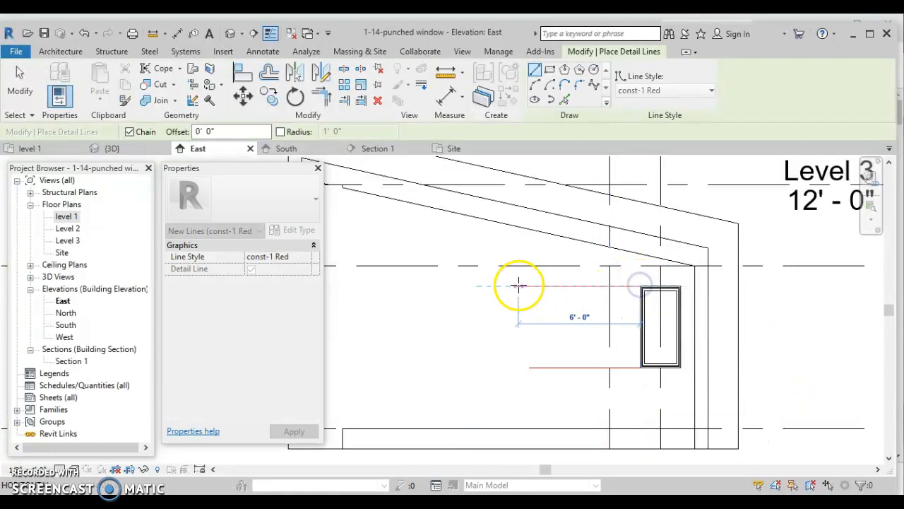
{"action": "key", "text": "Escape"}
{"action": "key", "text": "Escape"}
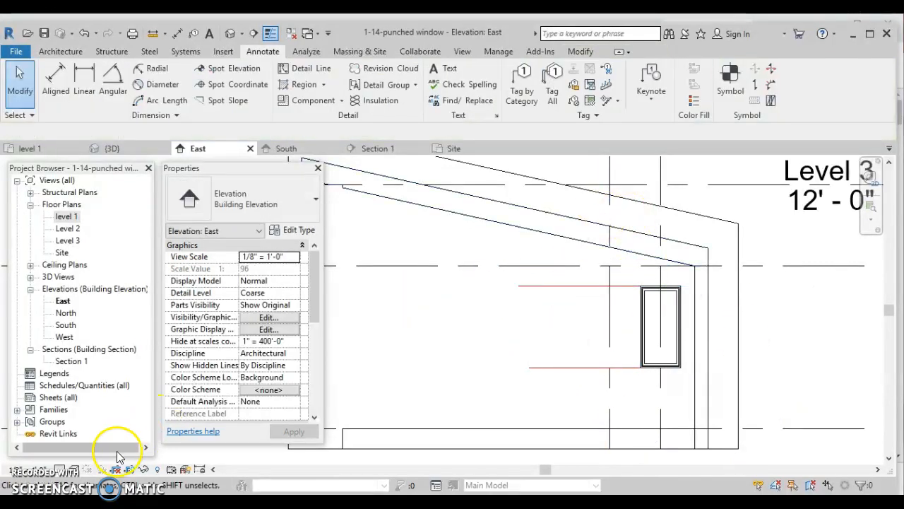
Step: Set the East elevation's visual style back to Hidden Line
{"action": "left_click", "coordinate": [74, 470]}
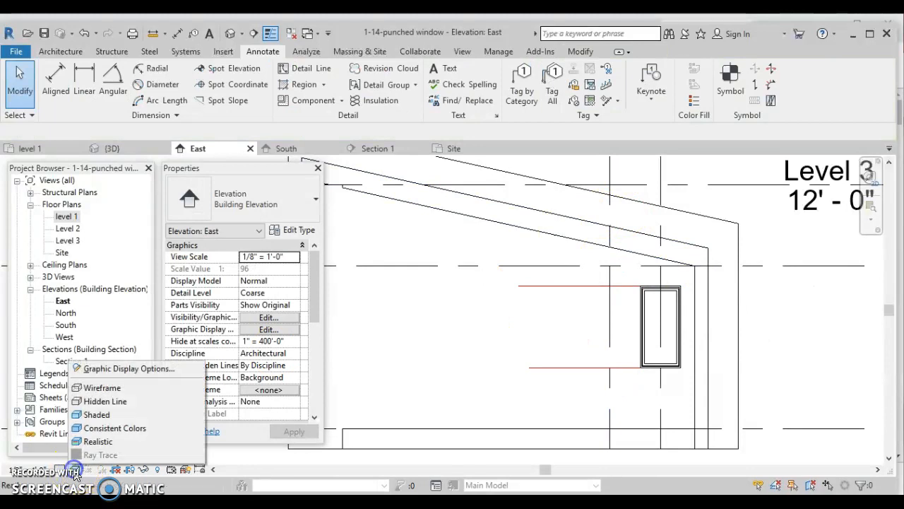
{"action": "left_click", "coordinate": [99, 402]}
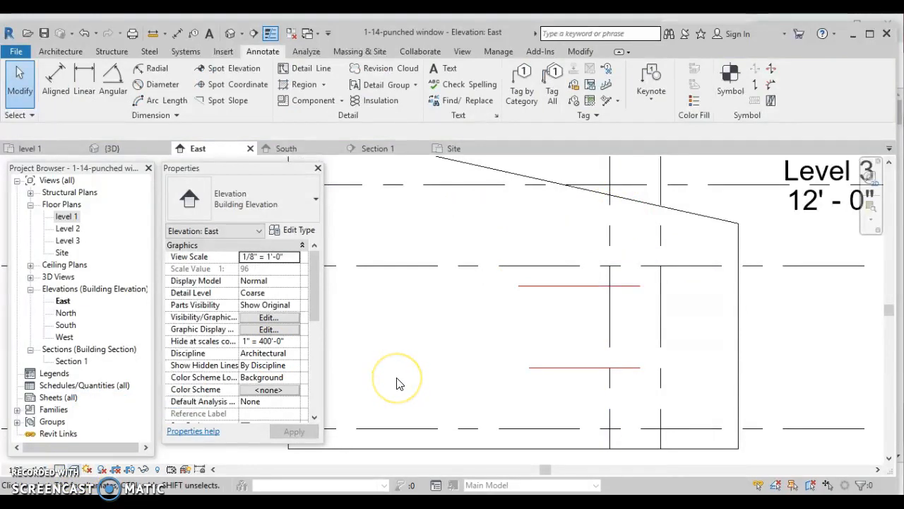
{"action": "scroll", "coordinate": [456, 365], "scroll_direction": "down", "scroll_amount": 3}
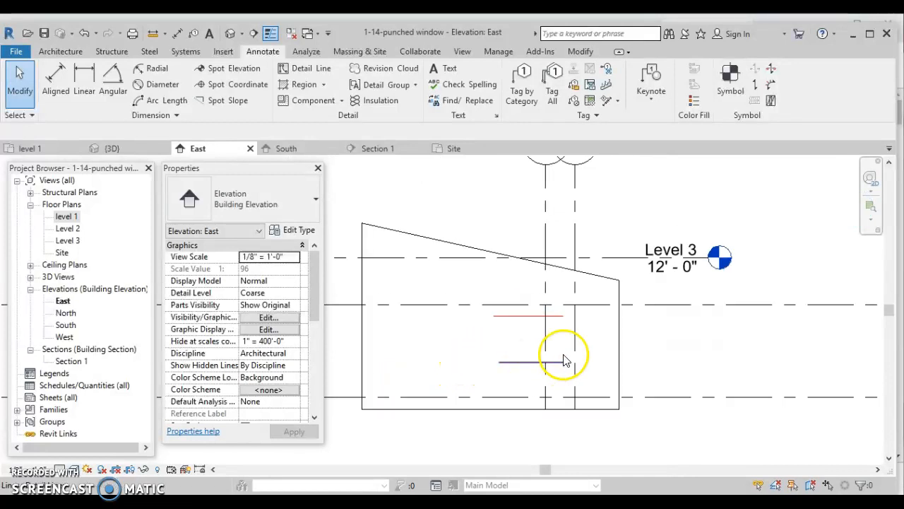
Step: Start placing a window and duplicate the Fixed 2'x3' type as 3'x4', with its width set to 3'
{"action": "left_click", "coordinate": [58, 52]}
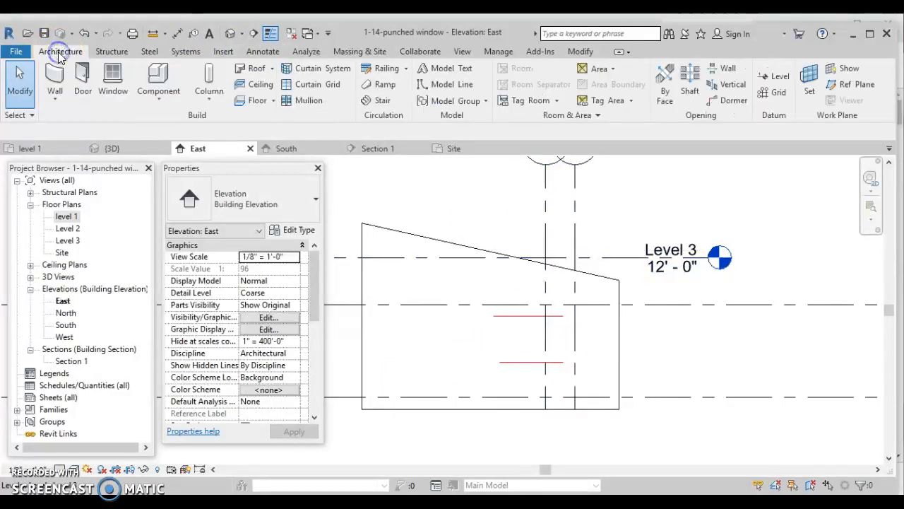
{"action": "left_click", "coordinate": [112, 83]}
{"action": "left_click", "coordinate": [227, 205]}
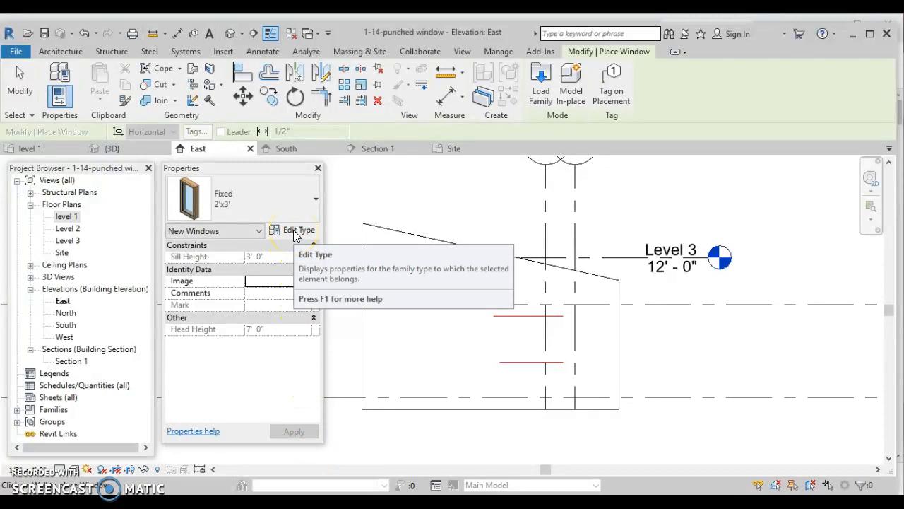
{"action": "left_click", "coordinate": [315, 205]}
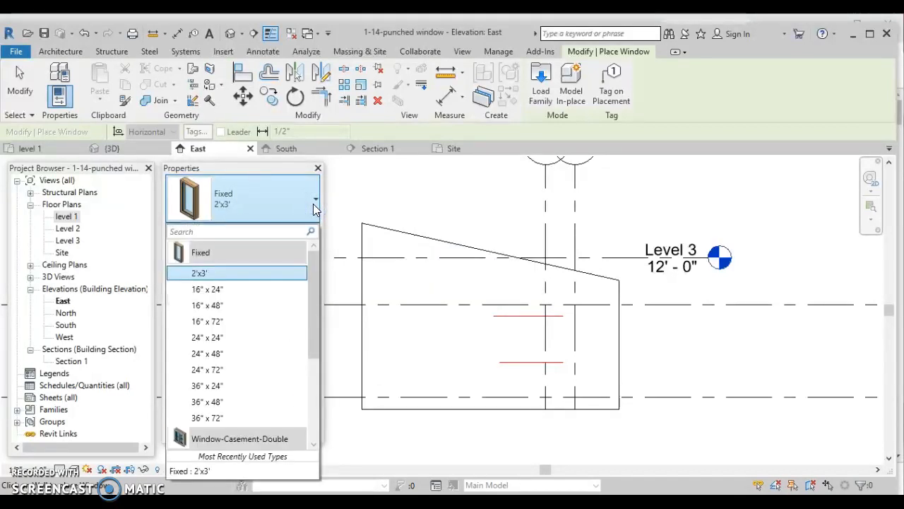
{"action": "left_click", "coordinate": [313, 201]}
{"action": "left_click", "coordinate": [296, 233]}
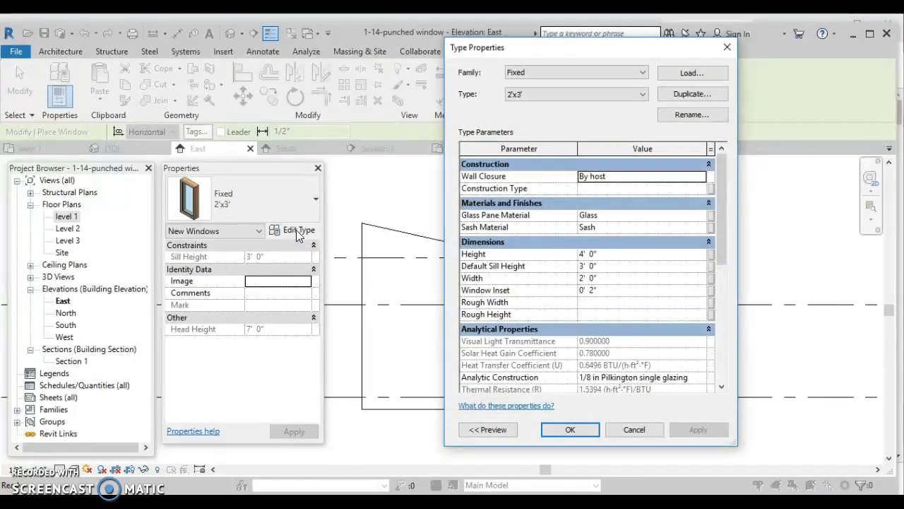
{"action": "left_click", "coordinate": [685, 95]}
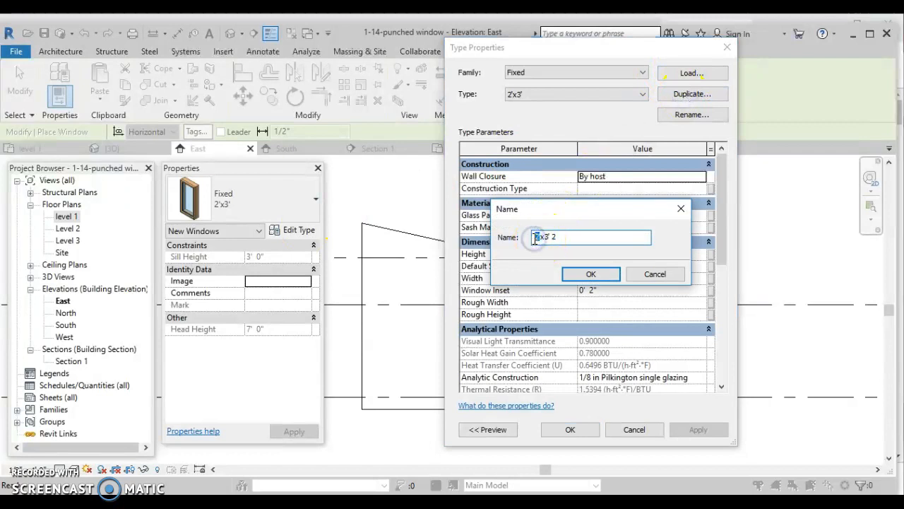
{"action": "left_click", "coordinate": [592, 272]}
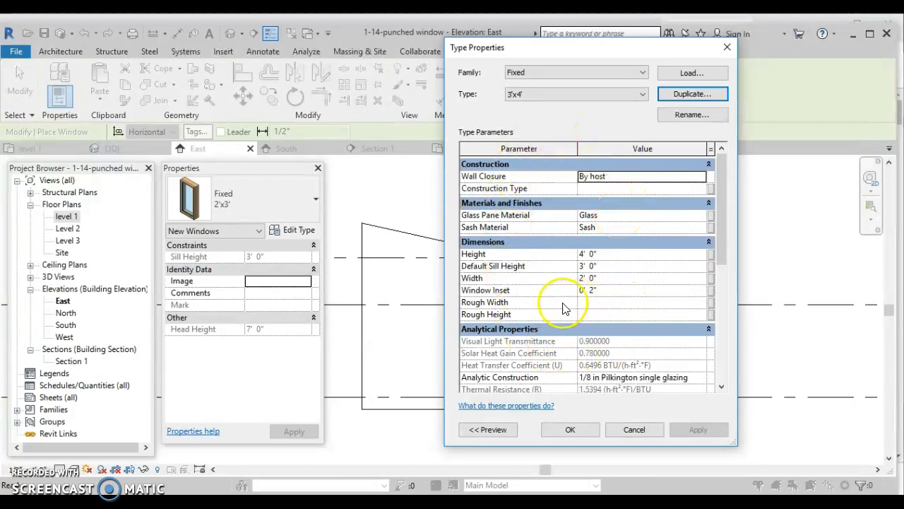
{"action": "left_click", "coordinate": [588, 280]}
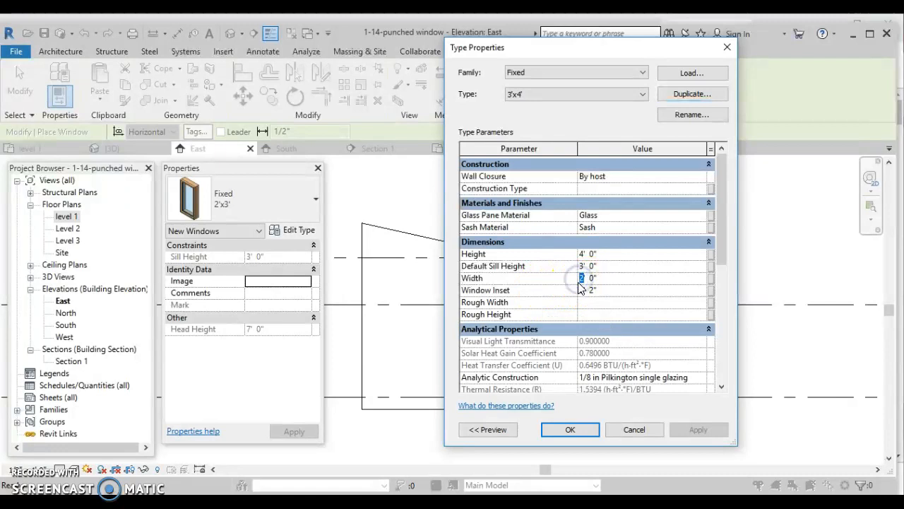
{"action": "left_click", "coordinate": [571, 430]}
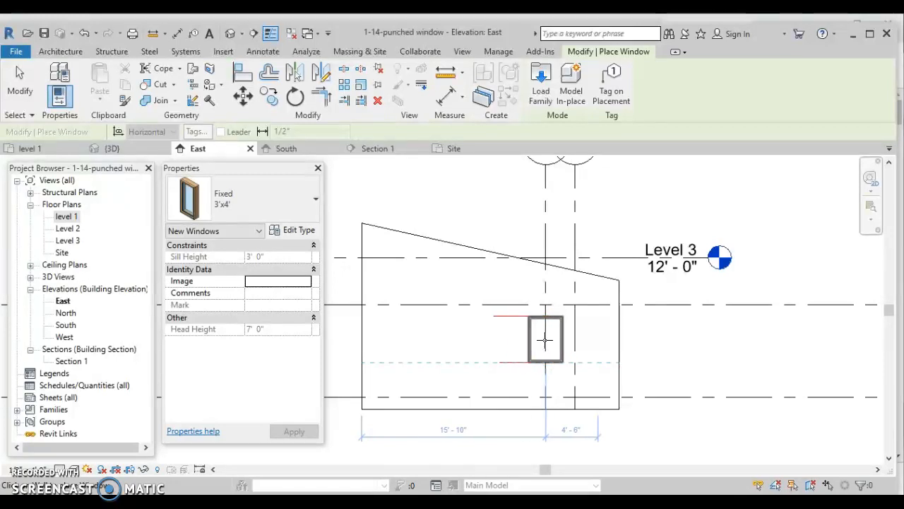
Step: Place the 3'x4' window centered on grid B between the two red lines, and show the building in the 3D view
{"action": "left_click", "coordinate": [545, 341]}
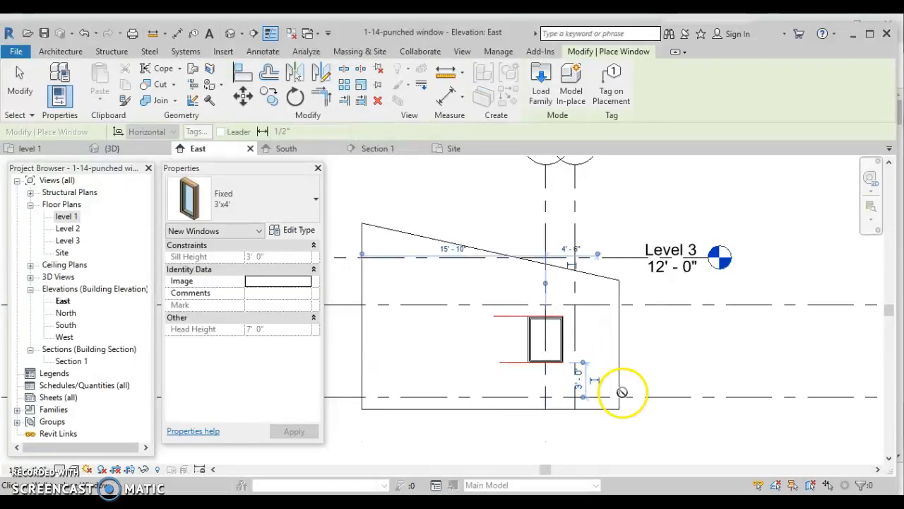
{"action": "left_click", "coordinate": [231, 34]}
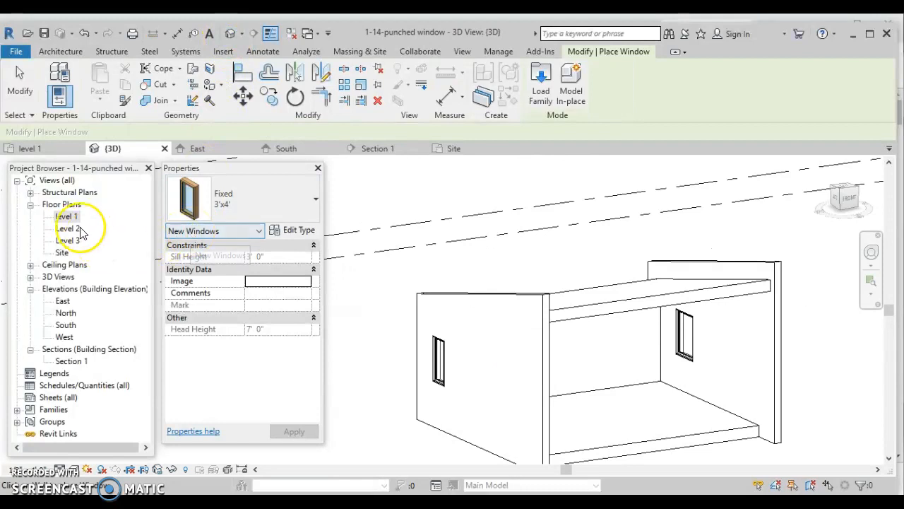
Step: In the level 1 floor plan, flip the facing of the 3'x4' window on grid B
{"action": "double_click", "coordinate": [66, 216]}
{"action": "scroll", "coordinate": [456, 304], "scroll_direction": "up", "scroll_amount": 2}
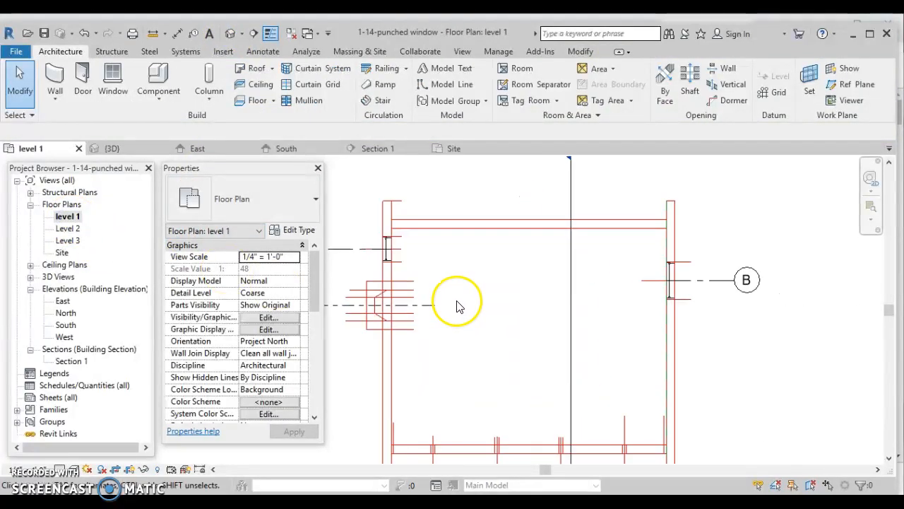
{"action": "scroll", "coordinate": [671, 295], "scroll_direction": "up", "scroll_amount": 2}
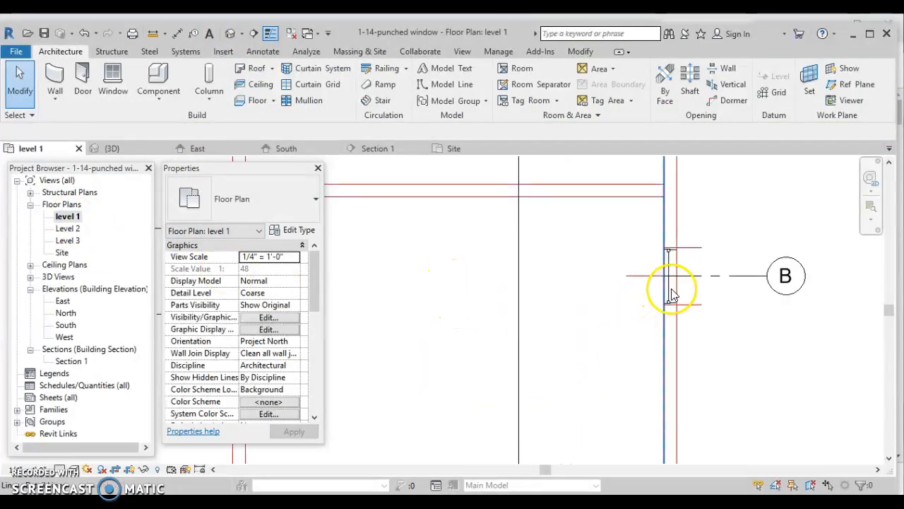
{"action": "left_click", "coordinate": [671, 293]}
{"action": "left_click_drag", "start_coordinate": [668, 290], "coordinate": [624, 283]}
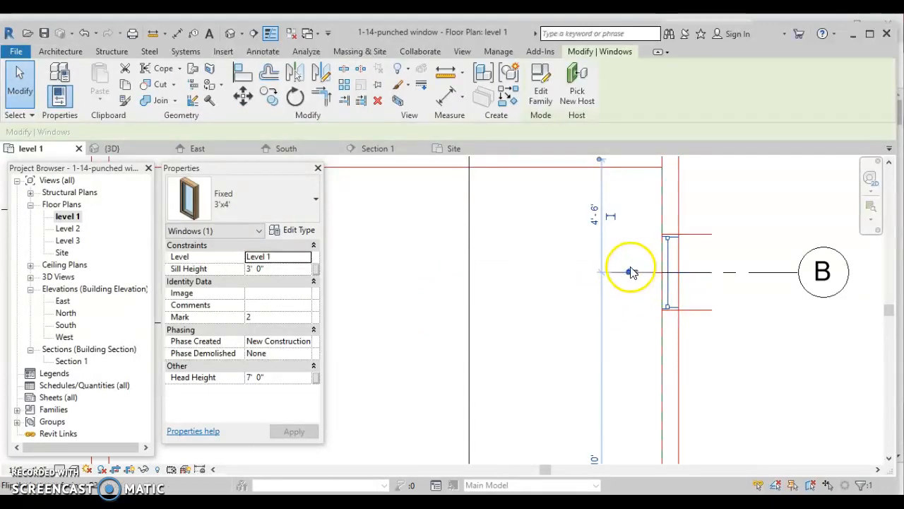
{"action": "scroll", "coordinate": [627, 281], "scroll_direction": "up", "scroll_amount": 3}
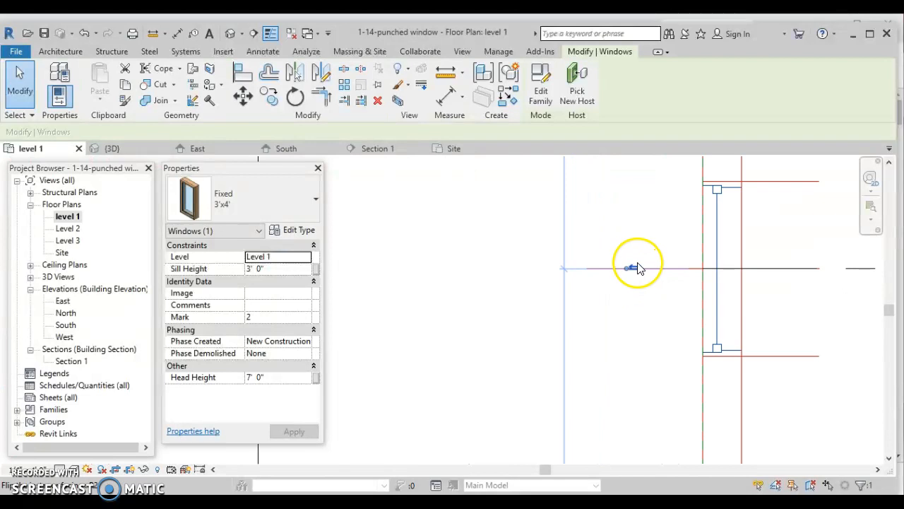
{"action": "left_click", "coordinate": [632, 269]}
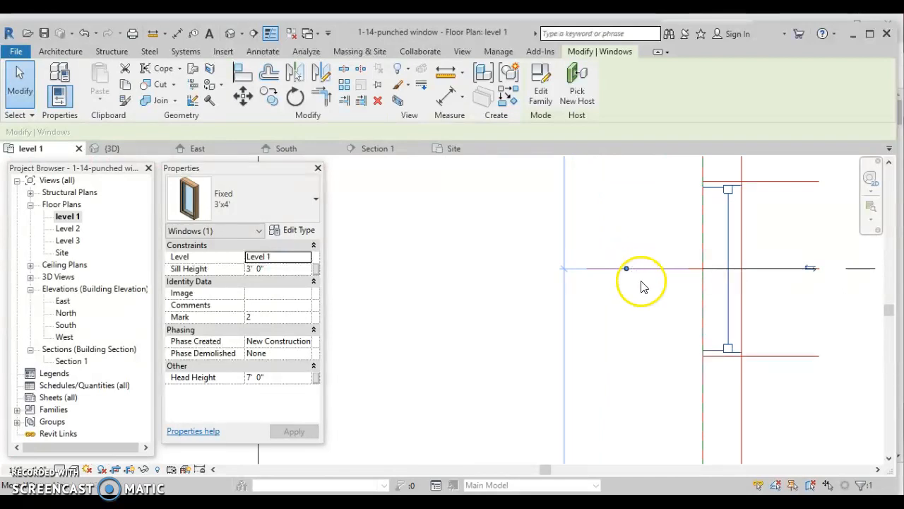
Step: Select the 2'x3' window on grid A in the opposite wall to check its facing
{"action": "scroll", "coordinate": [579, 307], "scroll_direction": "down", "scroll_amount": 3}
{"action": "middle_click_drag", "start_coordinate": [366, 300], "coordinate": [762, 321]}
{"action": "scroll", "coordinate": [762, 321], "scroll_direction": "down", "scroll_amount": 1}
{"action": "scroll", "coordinate": [496, 284], "scroll_direction": "up", "scroll_amount": 4}
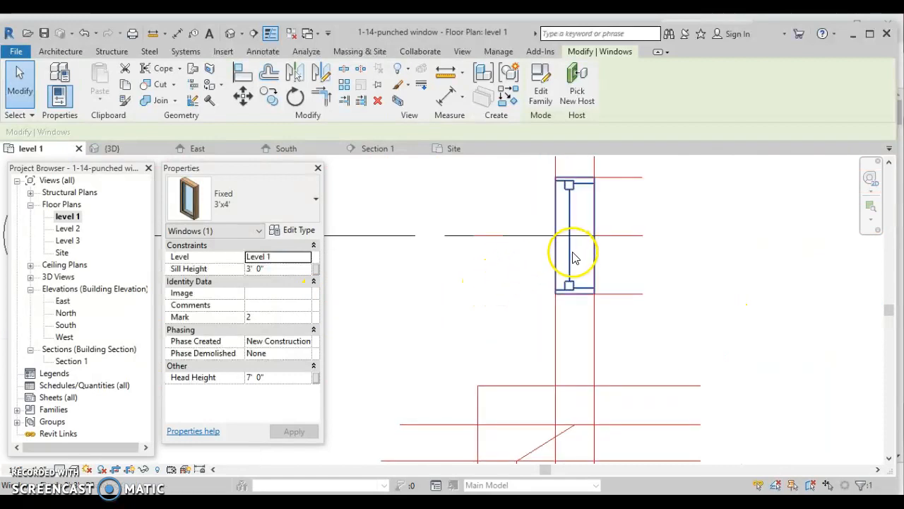
{"action": "left_click", "coordinate": [495, 235]}
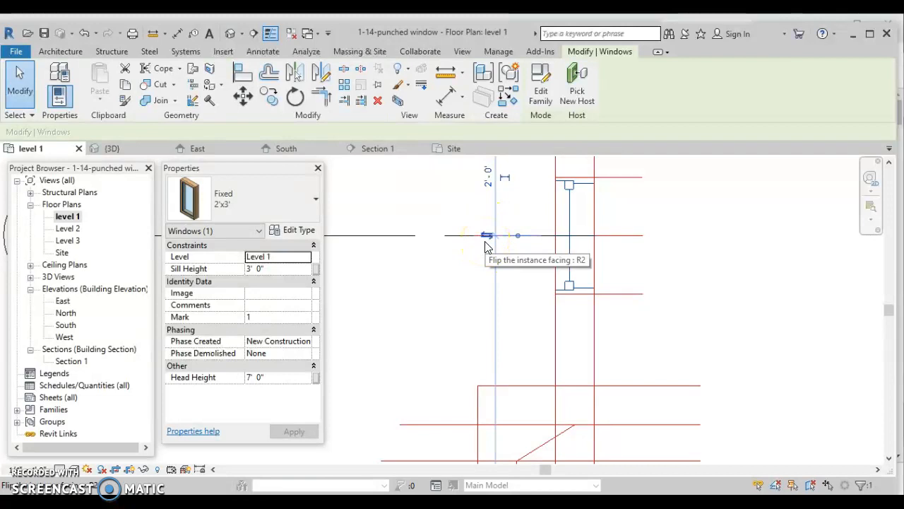
Step: Draw a short building section along grid A across the 2'x3' window and flip its viewing direction
{"action": "scroll", "coordinate": [486, 247], "scroll_direction": "down", "scroll_amount": 6}
{"action": "left_click", "coordinate": [260, 33]}
{"action": "scroll", "coordinate": [510, 253], "scroll_direction": "up", "scroll_amount": 3}
{"action": "left_click", "coordinate": [515, 253]}
{"action": "left_click", "coordinate": [438, 249]}
{"action": "key", "text": "Escape"}
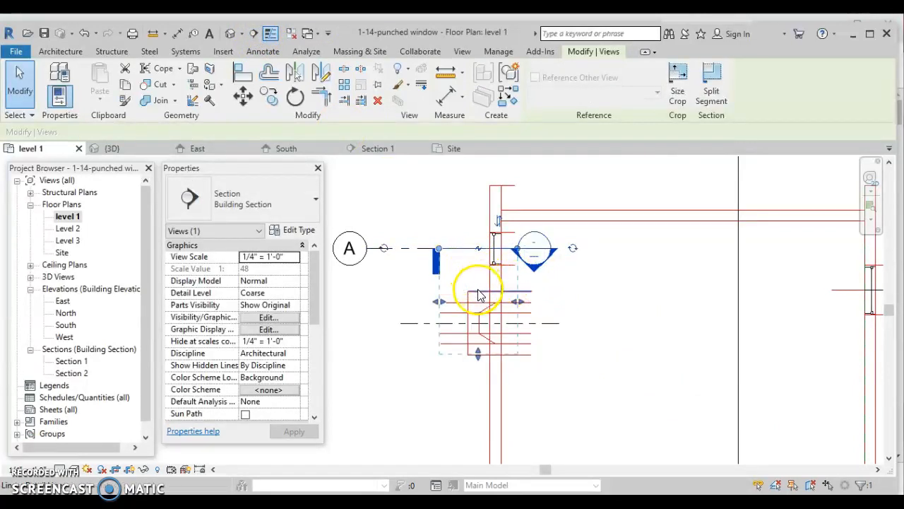
{"action": "left_click", "coordinate": [499, 222]}
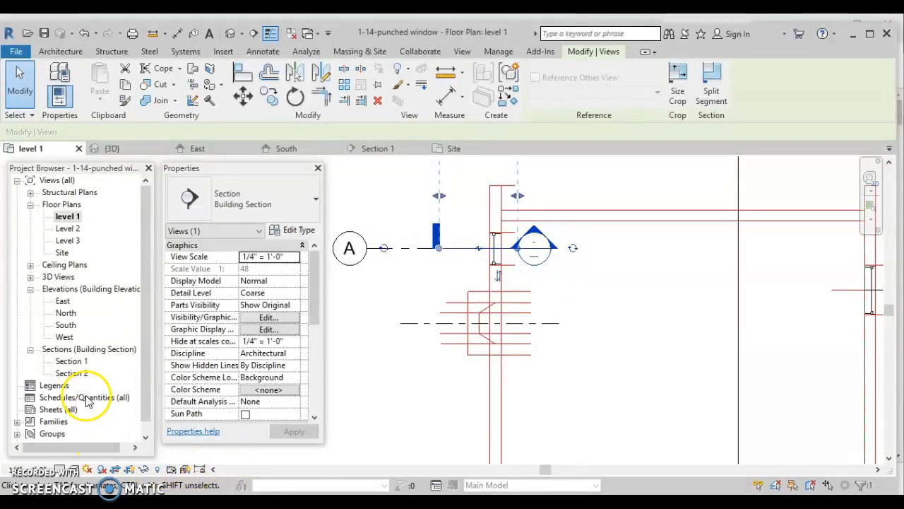
Step: Open the new section view and examine the window's sill and its position within the wall
{"action": "double_click", "coordinate": [73, 373]}
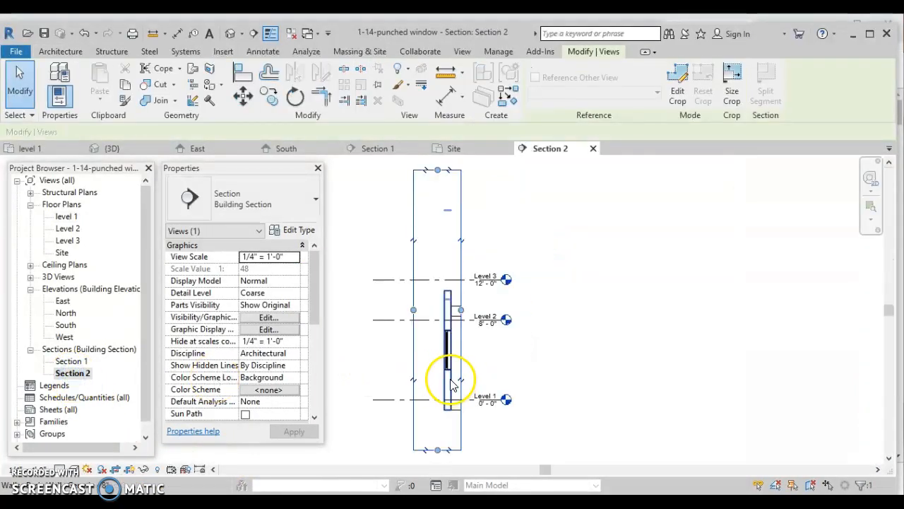
{"action": "scroll", "coordinate": [445, 380], "scroll_direction": "up", "scroll_amount": 5}
{"action": "scroll", "coordinate": [438, 365], "scroll_direction": "down", "scroll_amount": 3}
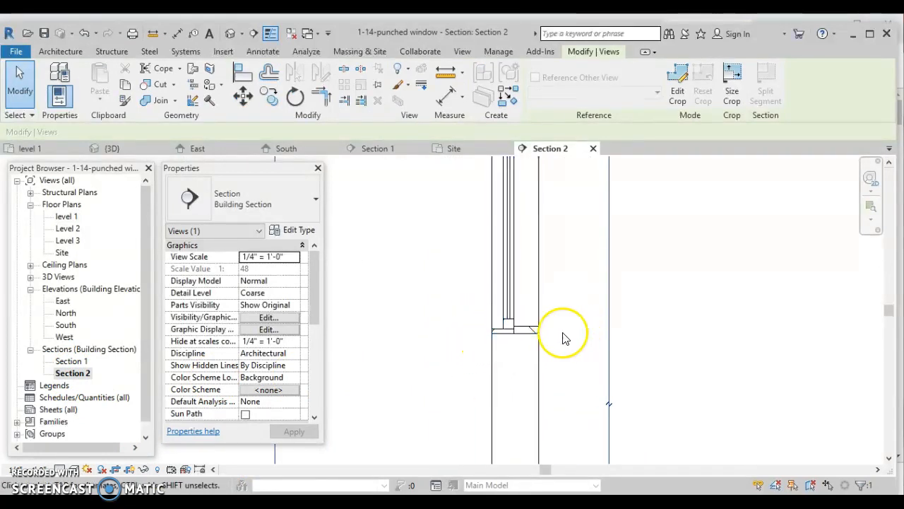
Step: Try a window inset of 0' 3" for the Fixed 2'x3' window type, and undo the change
{"action": "left_click", "coordinate": [525, 328]}
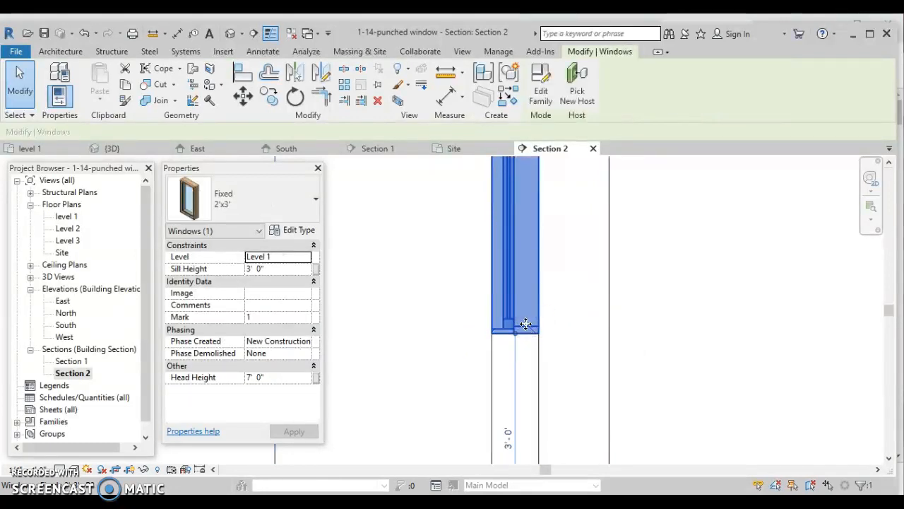
{"action": "left_click", "coordinate": [308, 257]}
{"action": "left_click", "coordinate": [299, 231]}
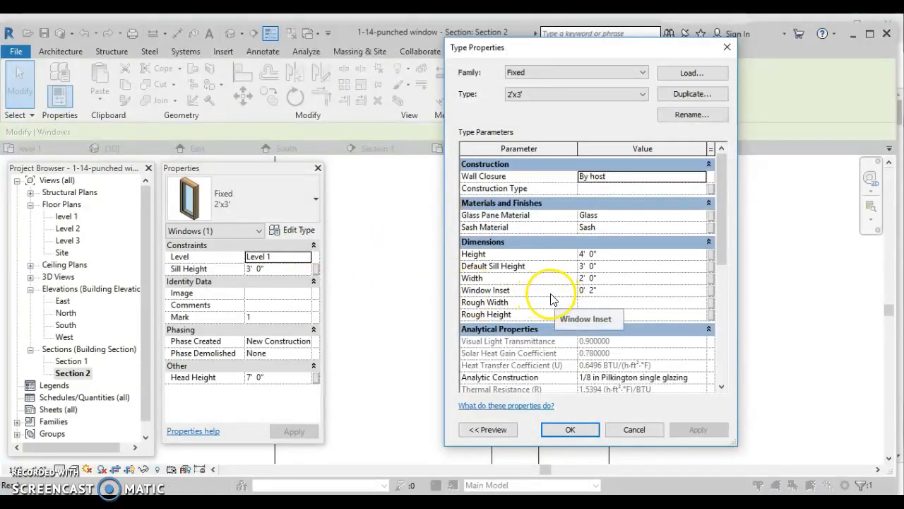
{"action": "left_click", "coordinate": [602, 290]}
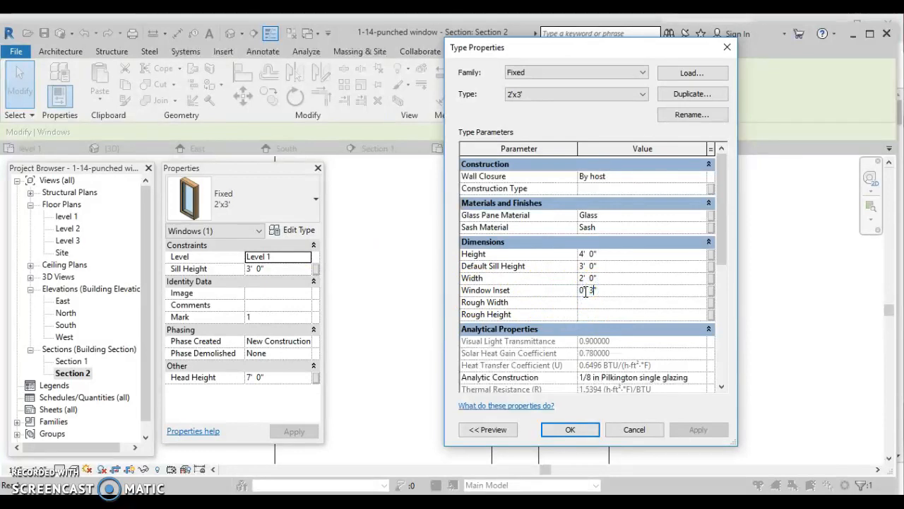
{"action": "left_click", "coordinate": [570, 429]}
{"action": "left_click", "coordinate": [585, 398]}
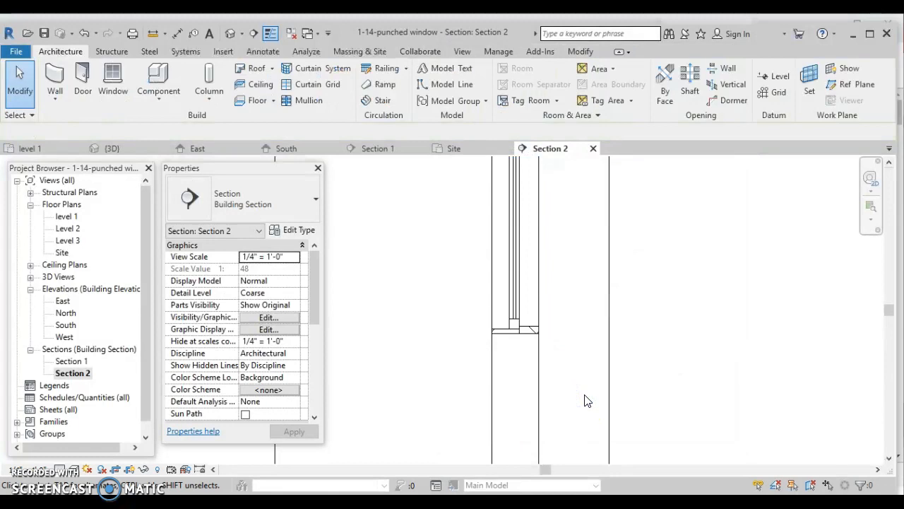
{"action": "left_click", "coordinate": [84, 36]}
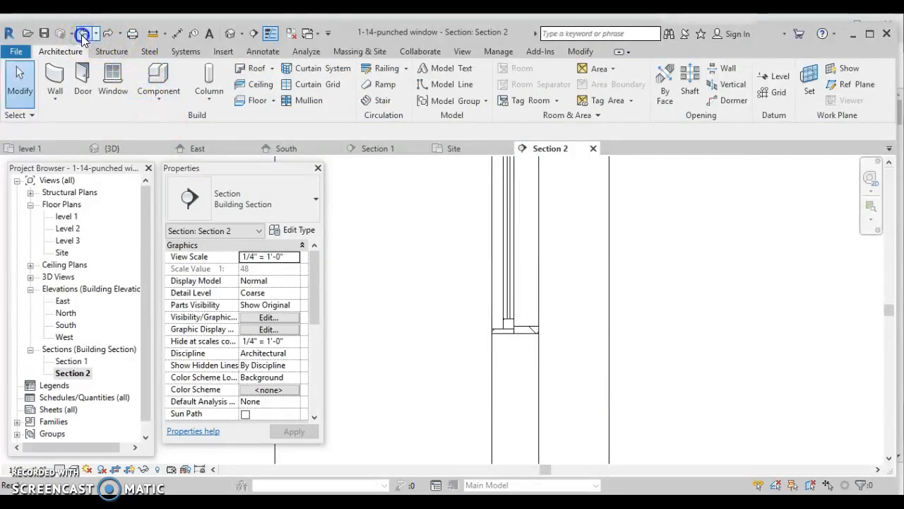
Step: View the full height of the wall section, and show the building in the 3D view
{"action": "scroll", "coordinate": [810, 385], "scroll_direction": "down", "scroll_amount": 2}
{"action": "scroll", "coordinate": [749, 374], "scroll_direction": "down", "scroll_amount": 3}
{"action": "middle_click_drag", "start_coordinate": [749, 374], "coordinate": [521, 374]}
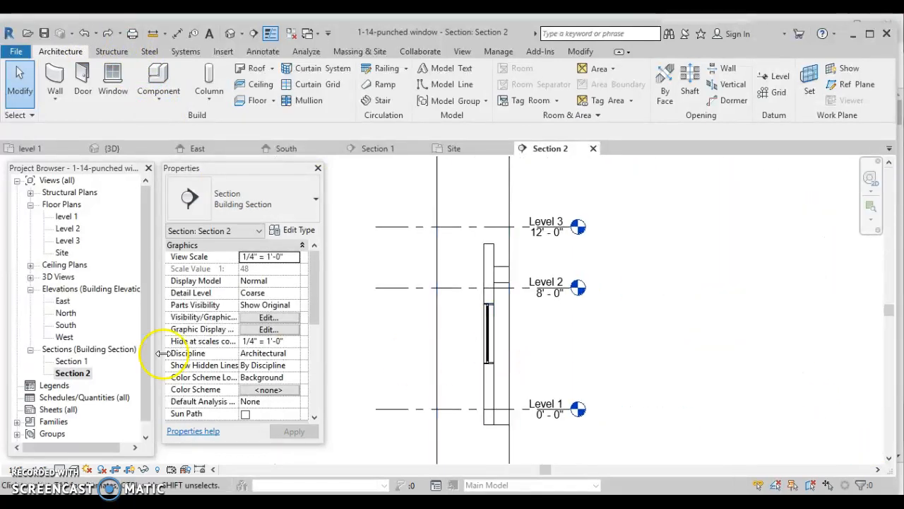
{"action": "left_click", "coordinate": [229, 34]}
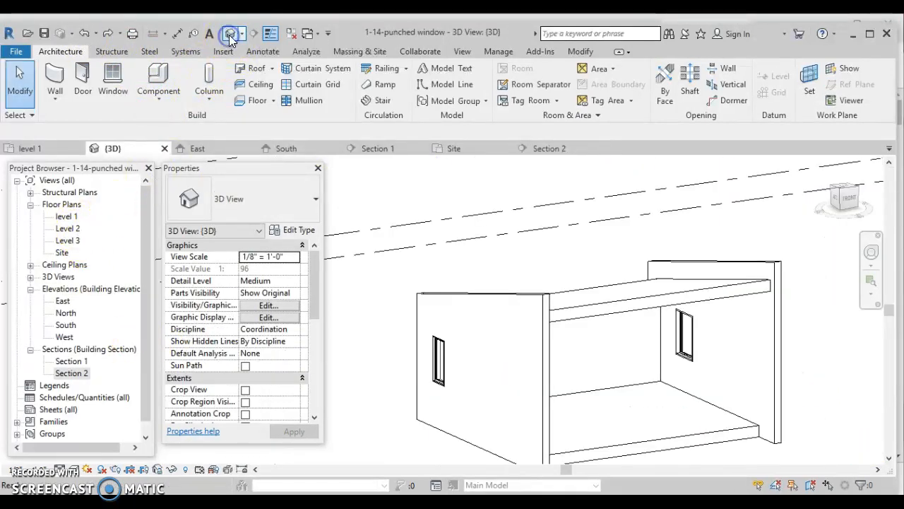